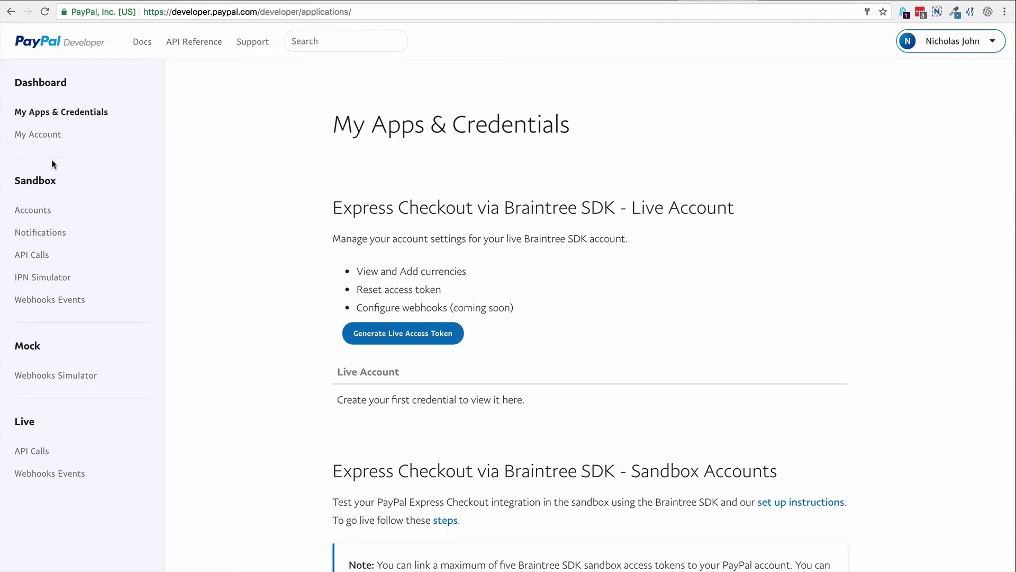
Step: Open the Sandbox Accounts page to see the two business and one personal sandbox accounts
{"action": "left_click", "coordinate": [41, 214]}
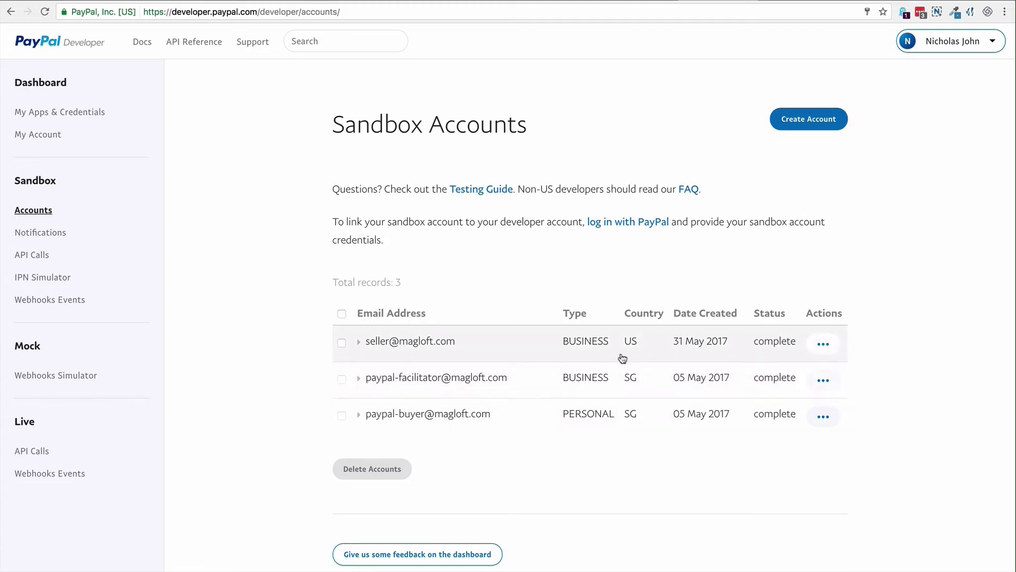
Step: Start a new sandbox account as a Business (Merchant Account) and look through the form
{"action": "left_click", "coordinate": [808, 121]}
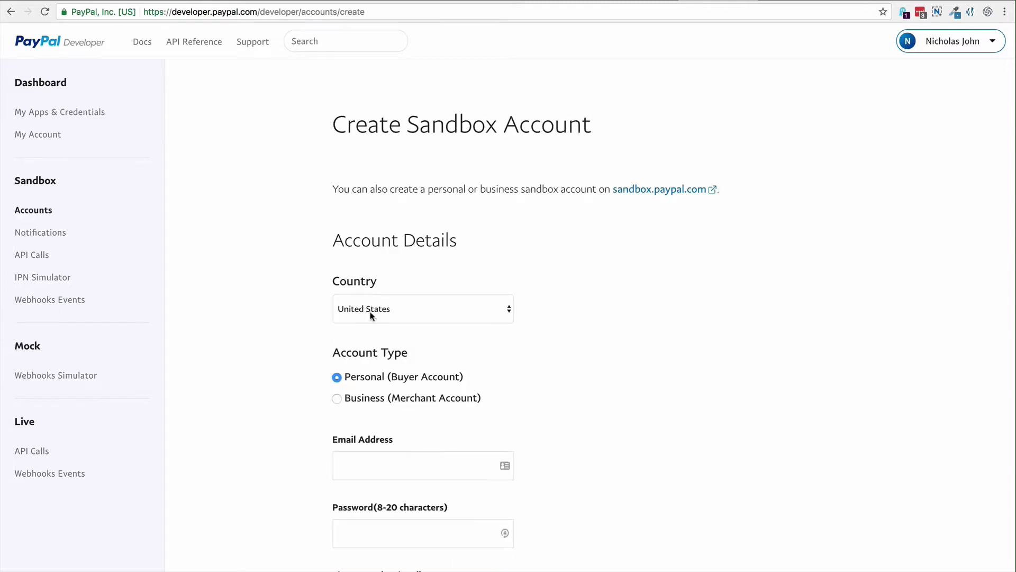
{"action": "left_click", "coordinate": [374, 398]}
{"action": "scroll", "coordinate": [606, 438], "scroll_direction": "down", "scroll_amount": 3}
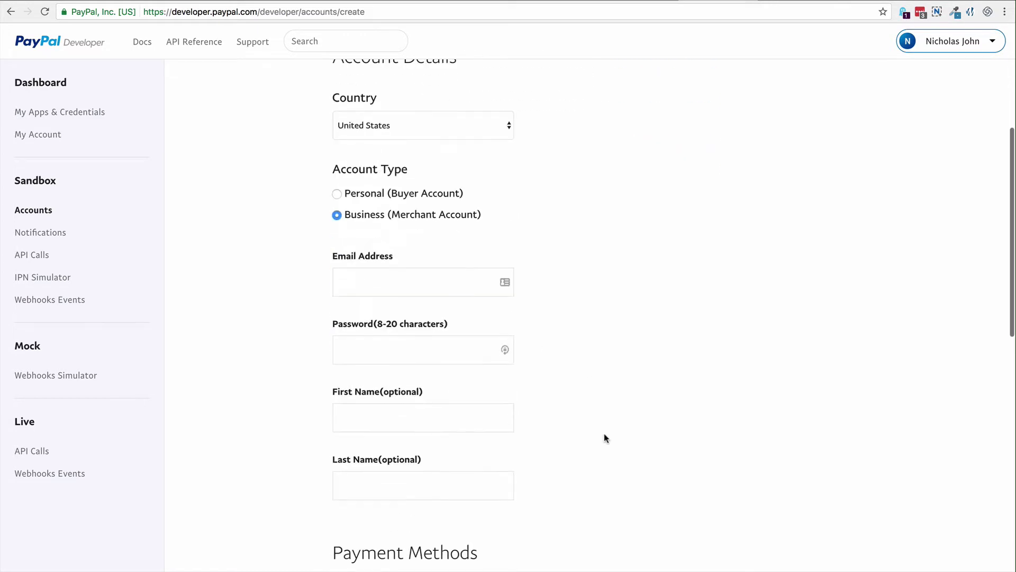
{"action": "scroll", "coordinate": [605, 435], "scroll_direction": "down", "scroll_amount": 9}
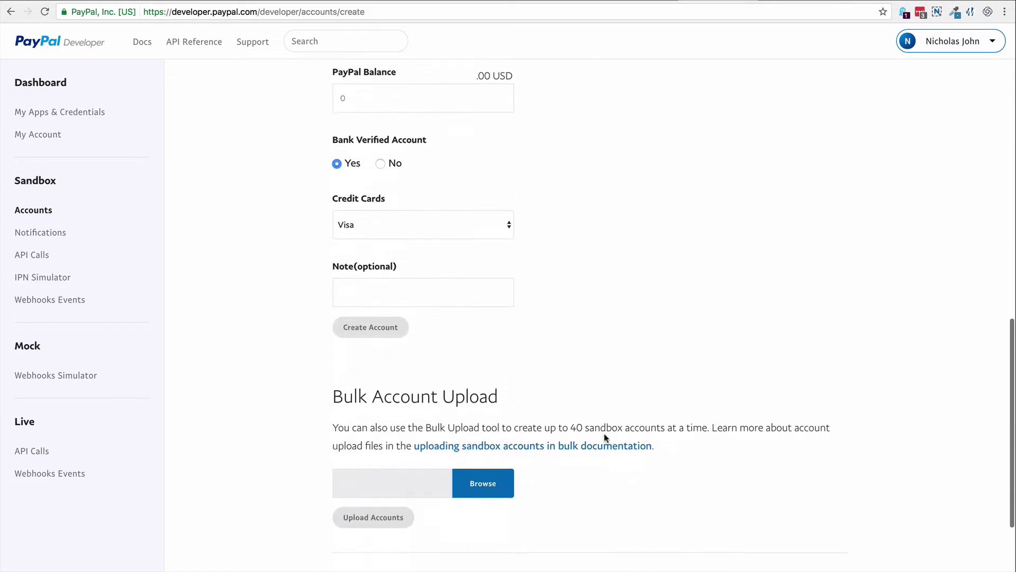
{"action": "scroll", "coordinate": [605, 434], "scroll_direction": "down", "scroll_amount": 5}
{"action": "scroll", "coordinate": [605, 434], "scroll_direction": "up", "scroll_amount": 7}
Step: Create the REST app 'MagLoft Magazine Sandbox' using the US seller sandbox account
{"action": "scroll", "coordinate": [604, 439], "scroll_direction": "up", "scroll_amount": 13}
{"action": "left_click", "coordinate": [69, 114]}
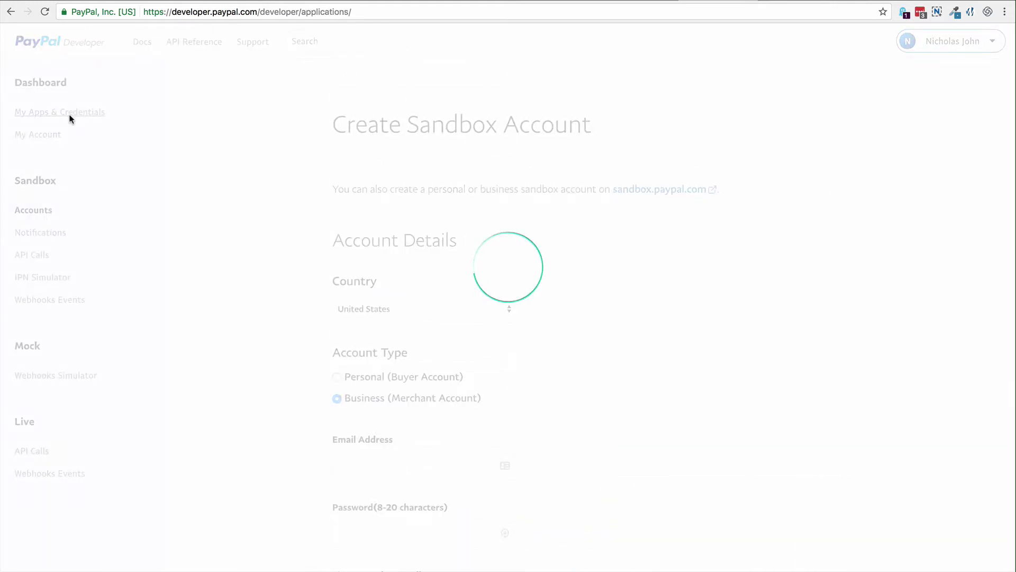
{"action": "scroll", "coordinate": [354, 379], "scroll_direction": "down", "scroll_amount": 10}
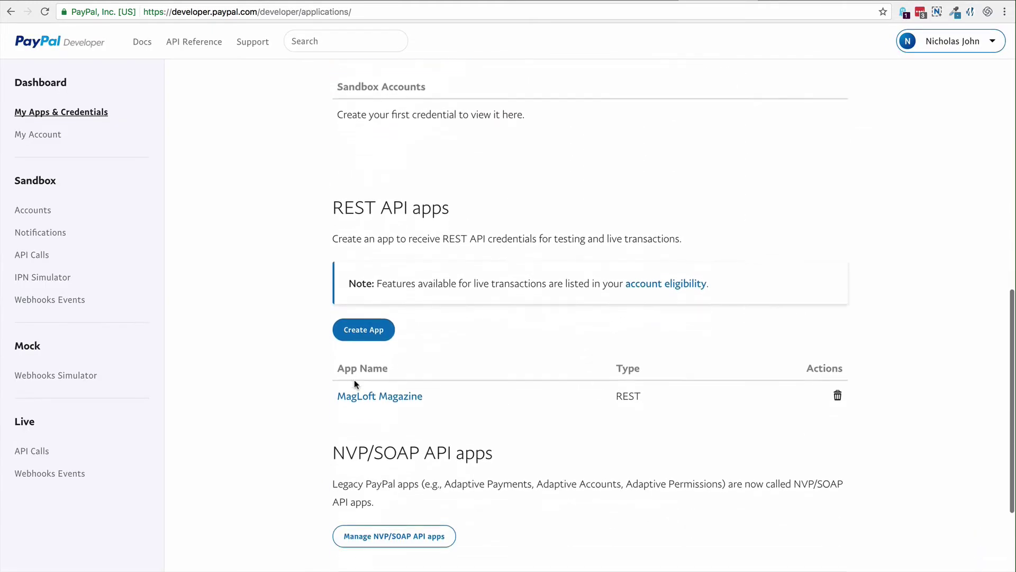
{"action": "scroll", "coordinate": [354, 380], "scroll_direction": "down", "scroll_amount": 1}
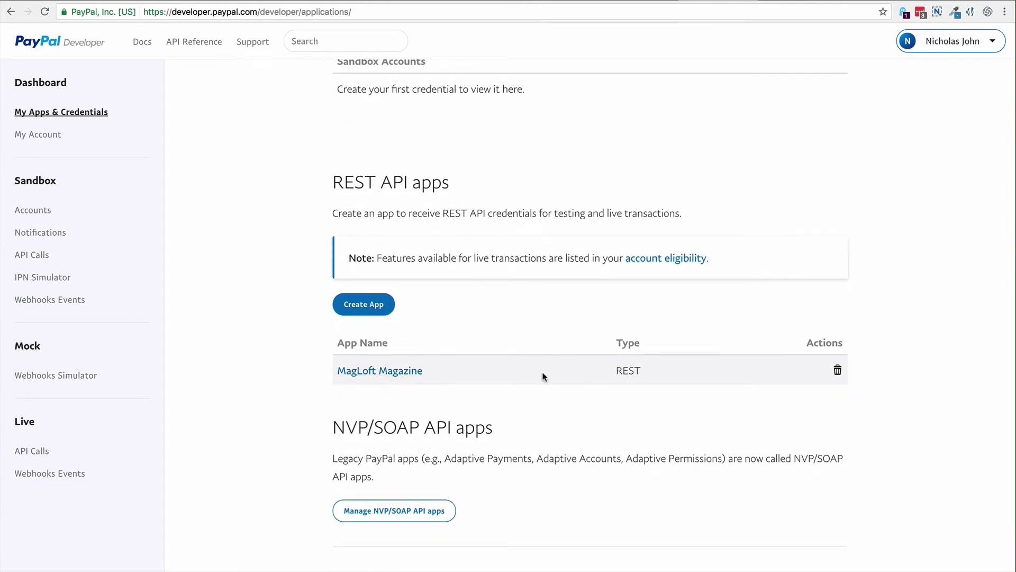
{"action": "left_click", "coordinate": [370, 304]}
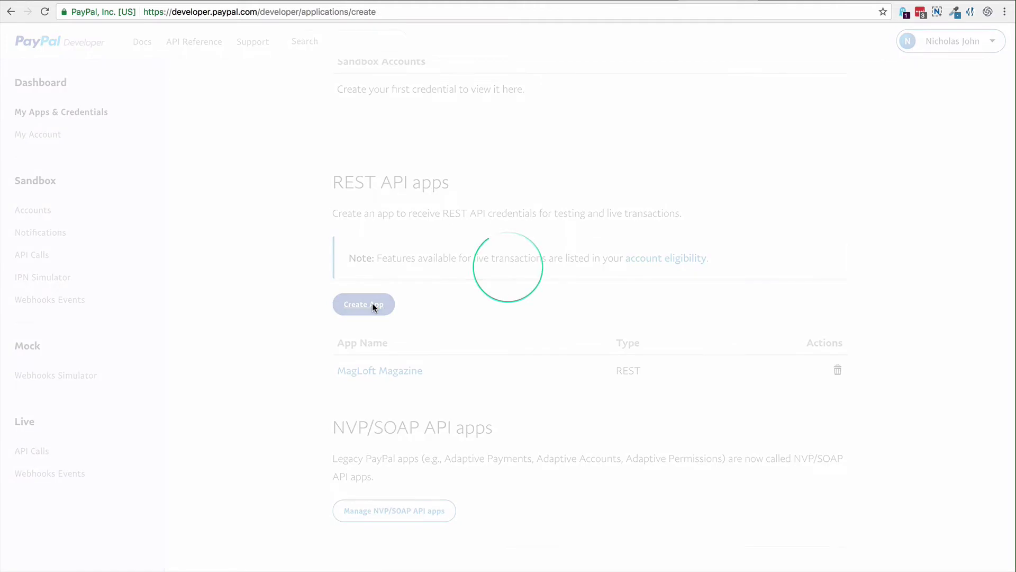
{"action": "left_click", "coordinate": [481, 336]}
{"action": "left_click", "coordinate": [484, 372]}
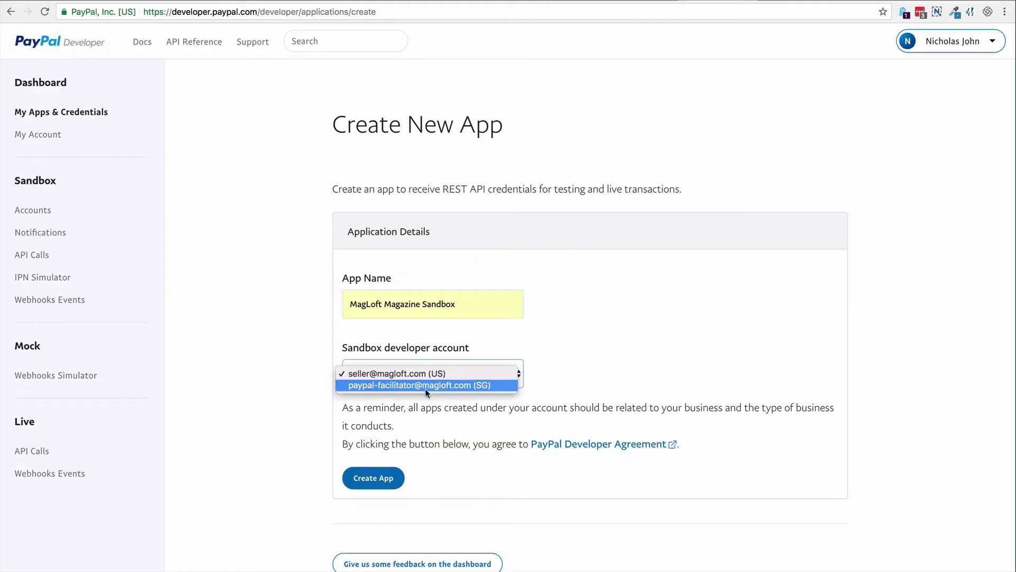
{"action": "left_click", "coordinate": [465, 373]}
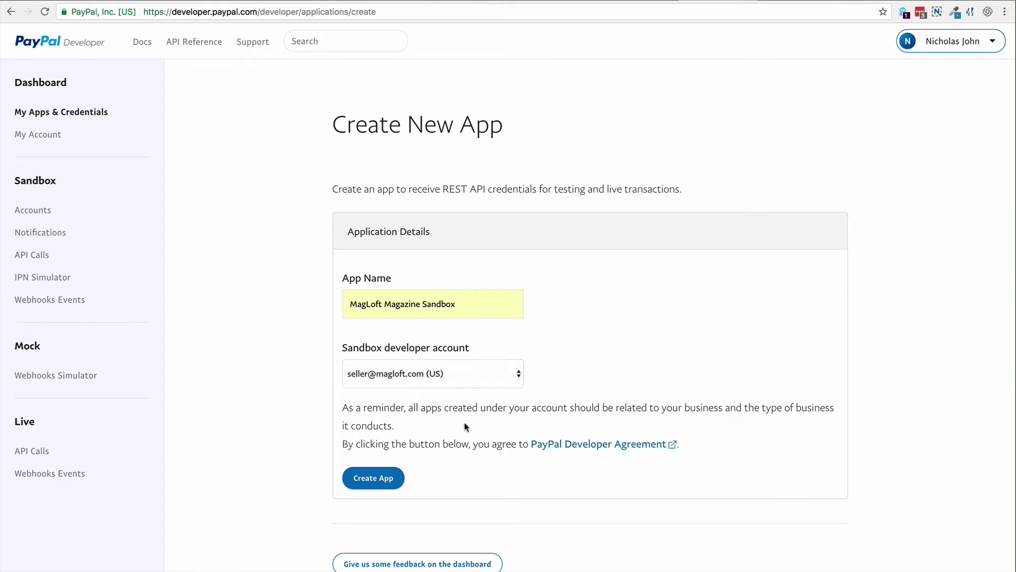
{"action": "left_click", "coordinate": [383, 478]}
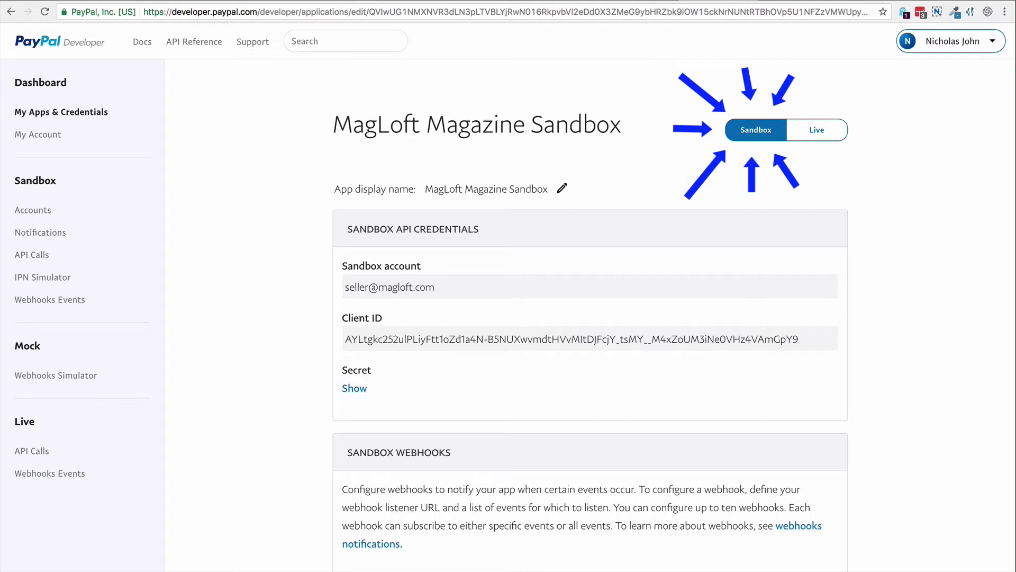
Step: Reveal the sandbox client secret of the MagLoft Magazine Sandbox app
{"action": "left_click", "coordinate": [355, 387]}
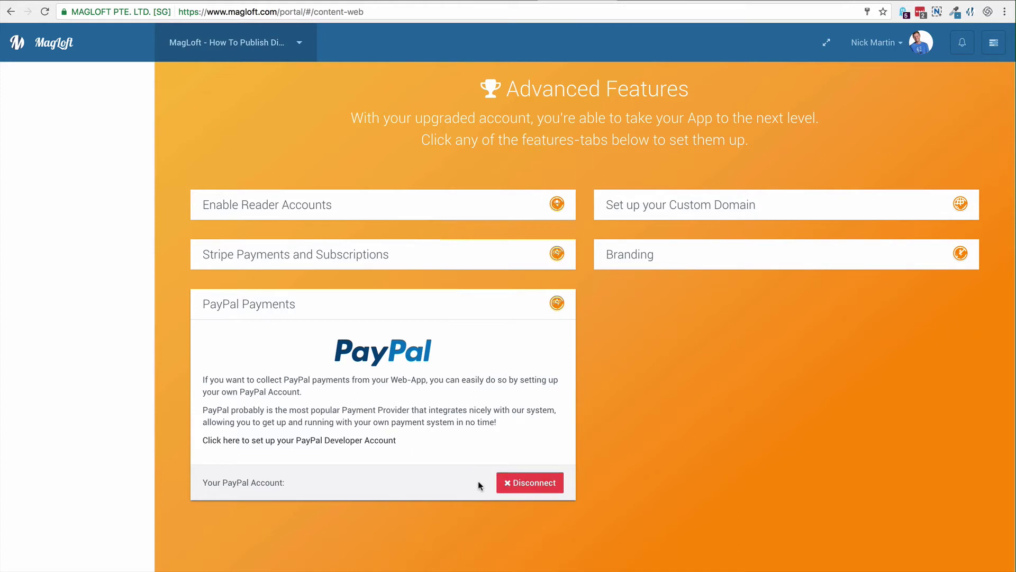
Step: Reconnect MagLoft's PayPal Payments with the sandbox Client ID and Secret in the Sandbox environment
{"action": "left_click", "coordinate": [532, 482]}
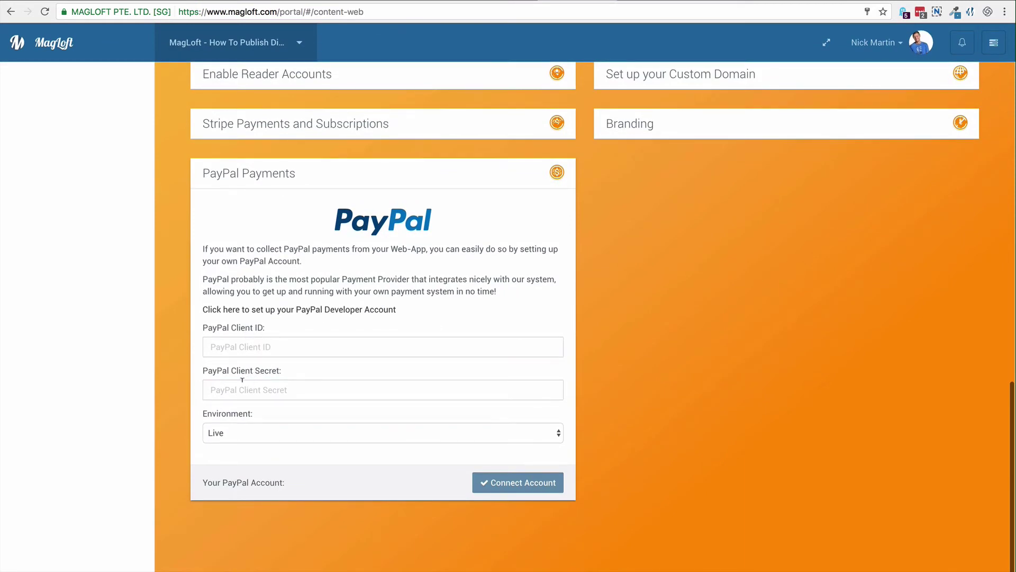
{"action": "left_click", "coordinate": [255, 433]}
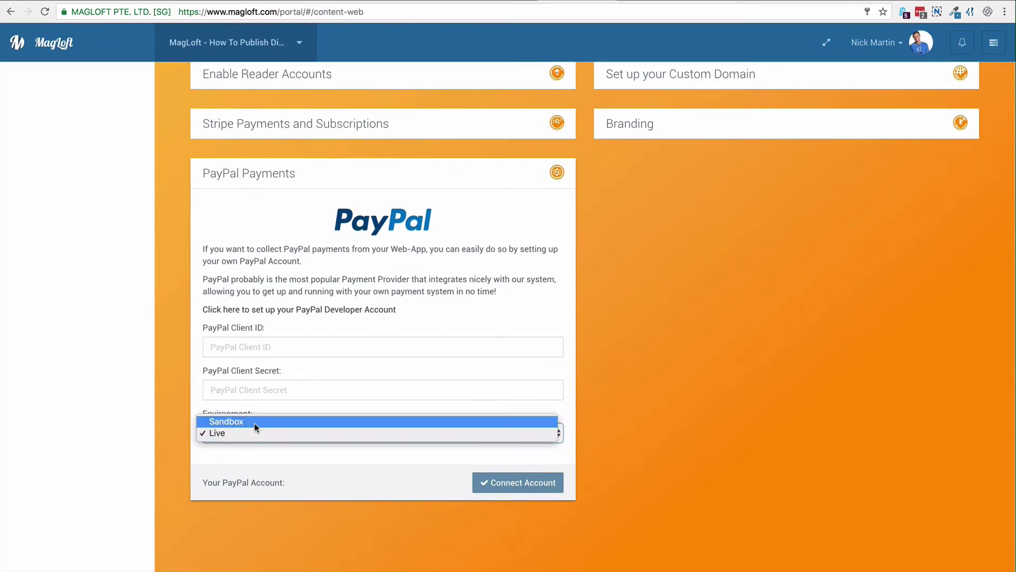
{"action": "left_click", "coordinate": [255, 423]}
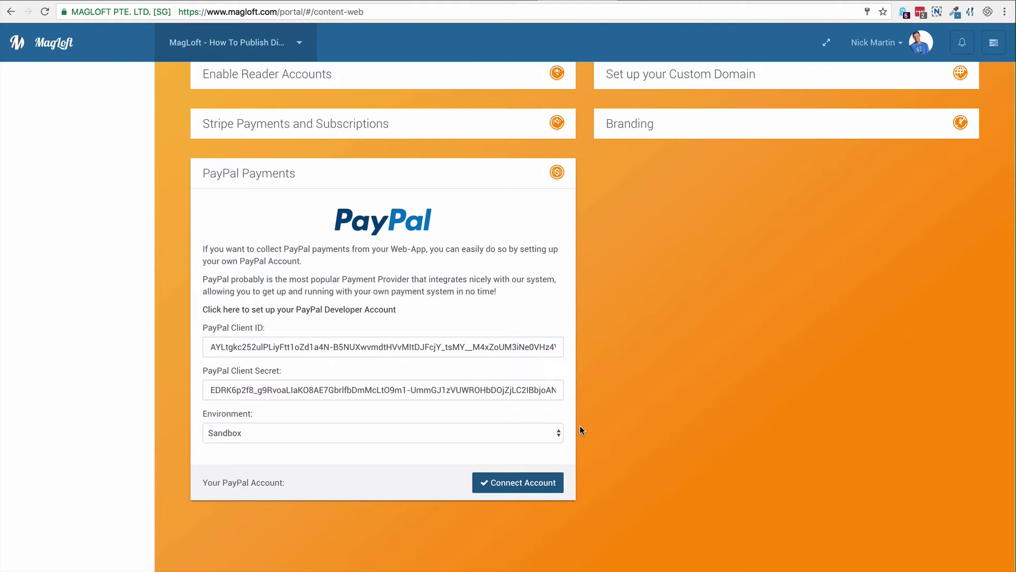
{"action": "left_click", "coordinate": [523, 484]}
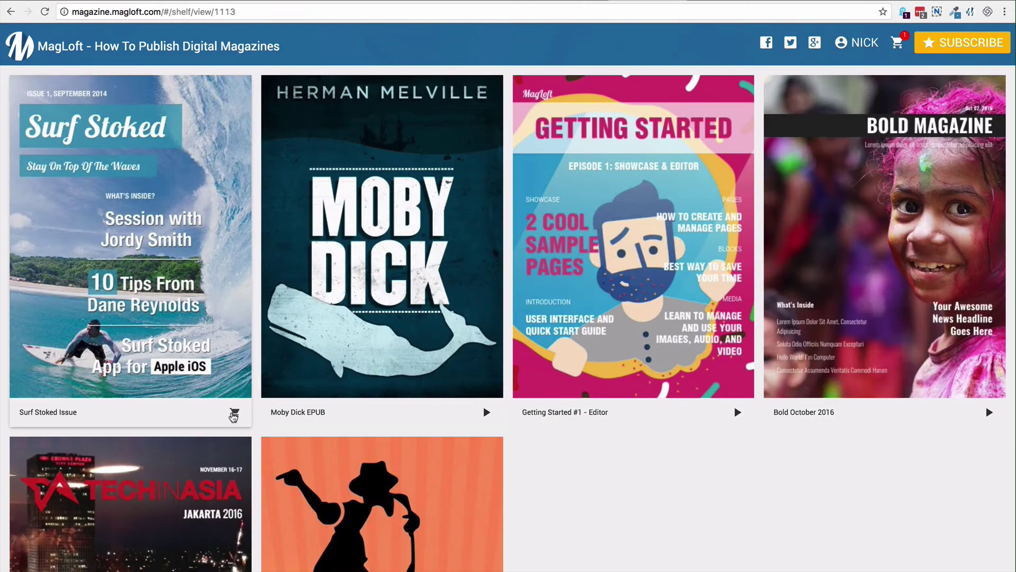
Step: Add Surf Stoked Issue to the cart and start a $0.99 PayPal checkout
{"action": "left_click", "coordinate": [233, 414]}
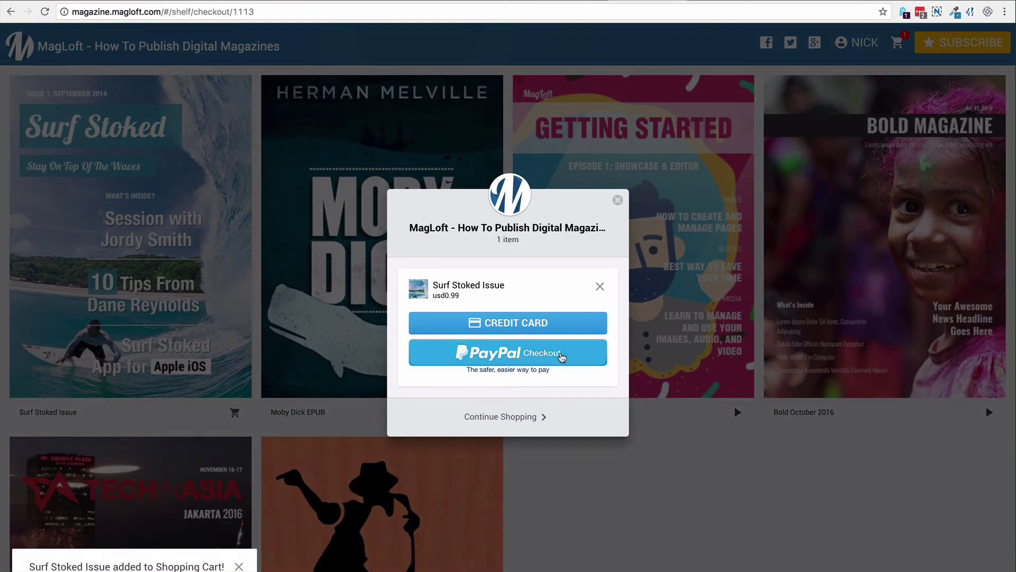
{"action": "left_click", "coordinate": [572, 354]}
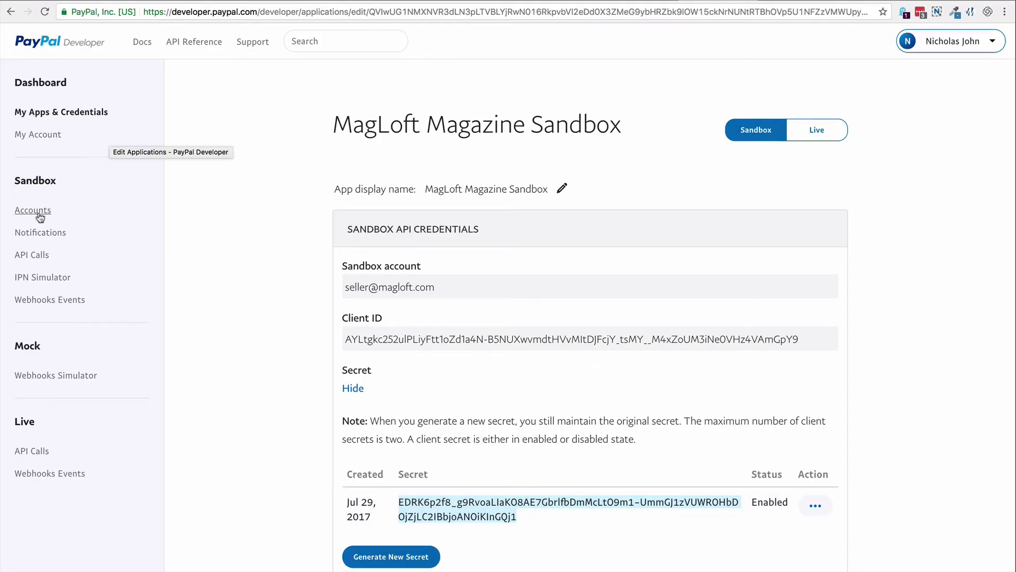
Step: Set and save a new password for the personal sandbox buyer account
{"action": "left_click", "coordinate": [38, 212]}
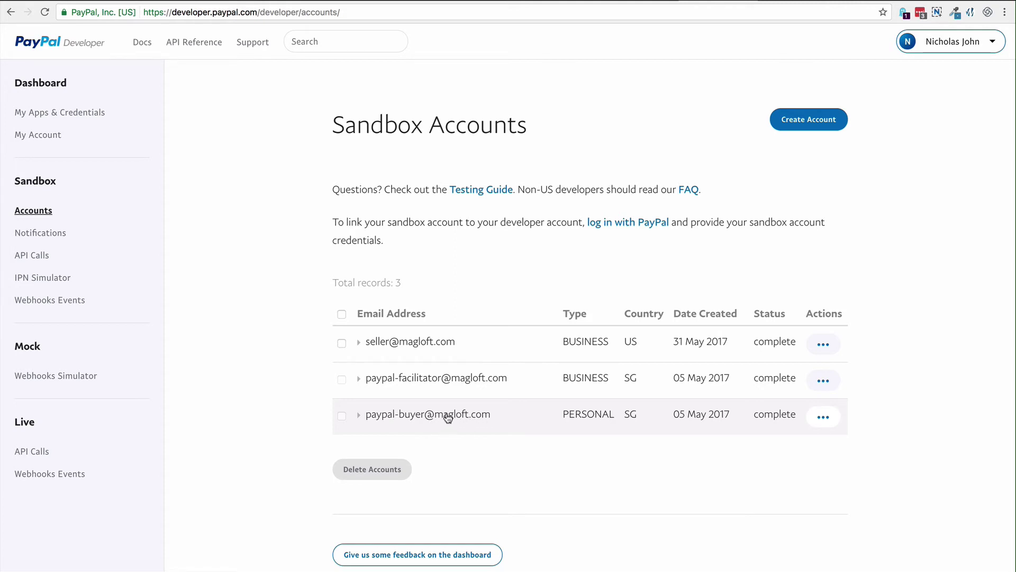
{"action": "left_click", "coordinate": [411, 417]}
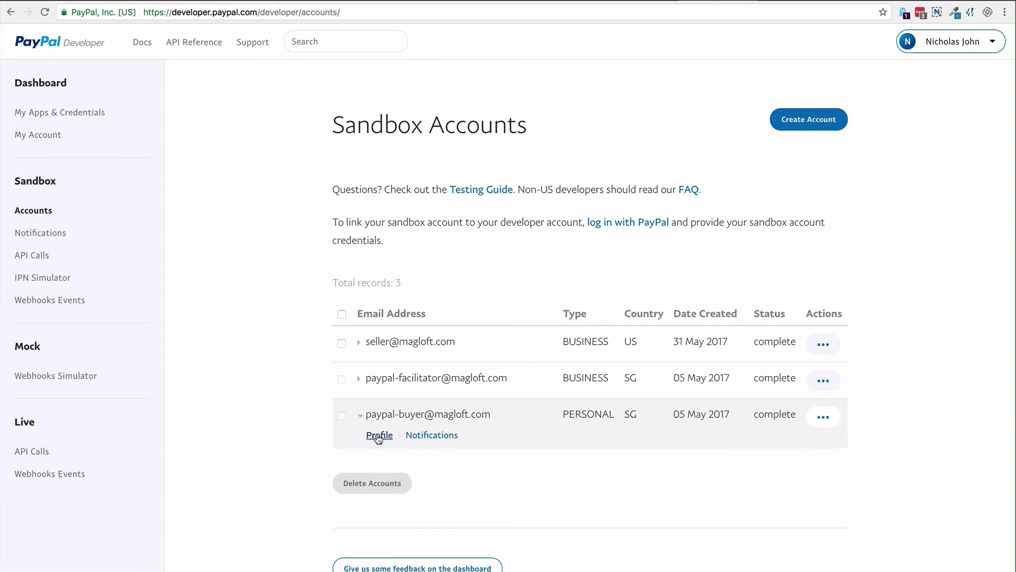
{"action": "left_click", "coordinate": [378, 435]}
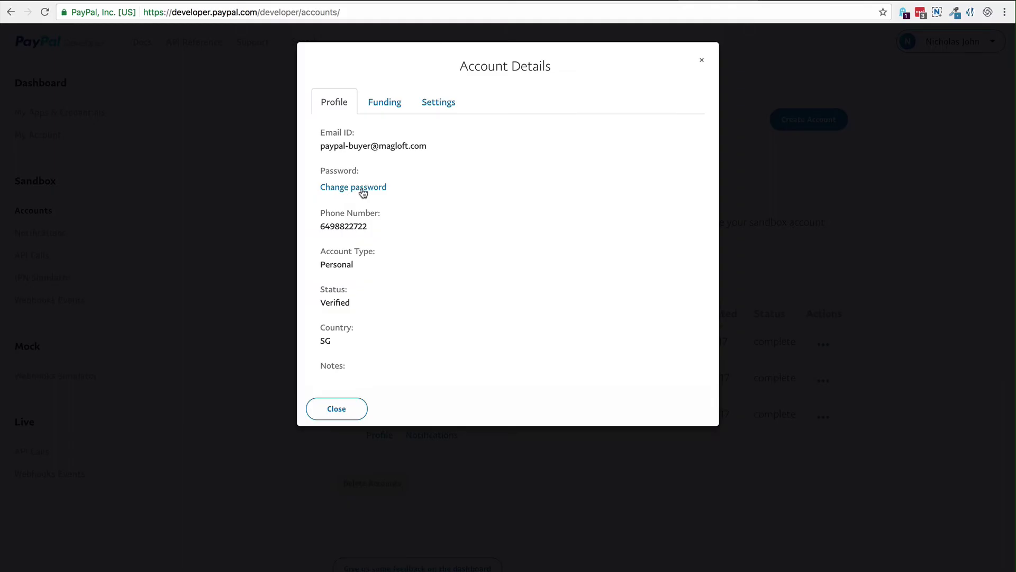
{"action": "left_click", "coordinate": [363, 189]}
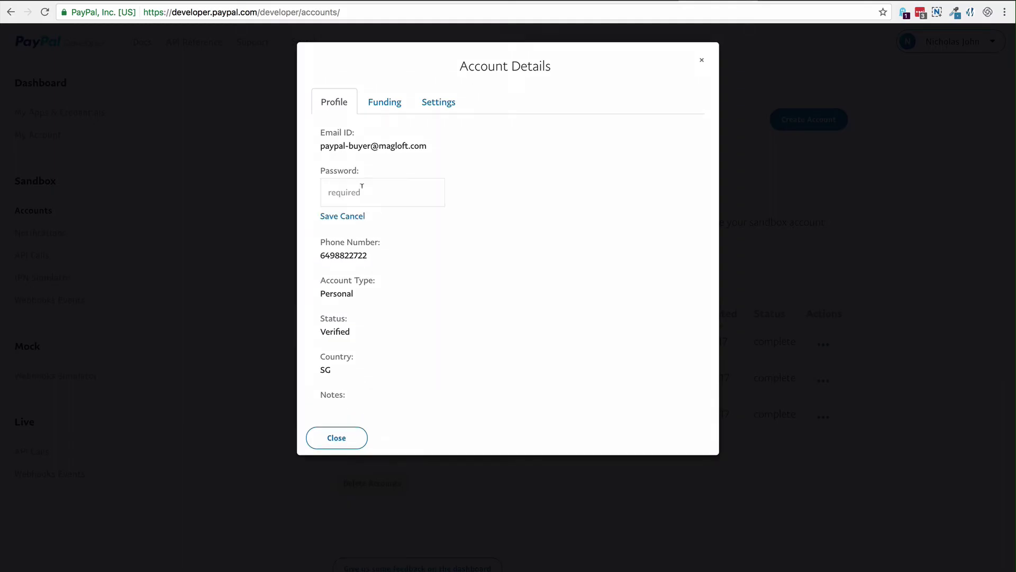
{"action": "left_click", "coordinate": [381, 195]}
{"action": "type", "text": "12345678"}
{"action": "left_click", "coordinate": [329, 217]}
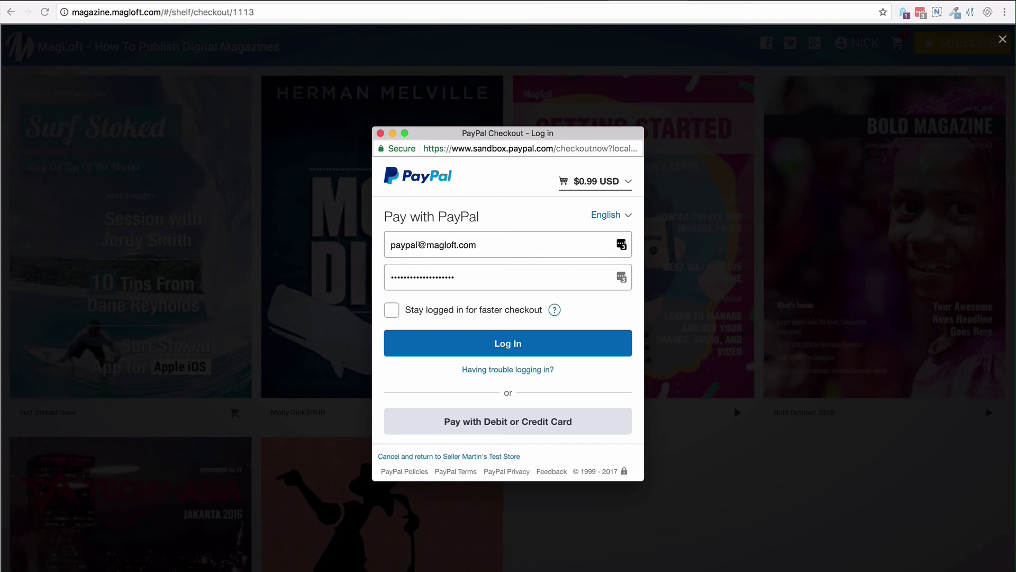
Step: Log in with the sandbox buyer account and pay $0.99 for Surf Stoked Issue
{"action": "left_click", "coordinate": [421, 244]}
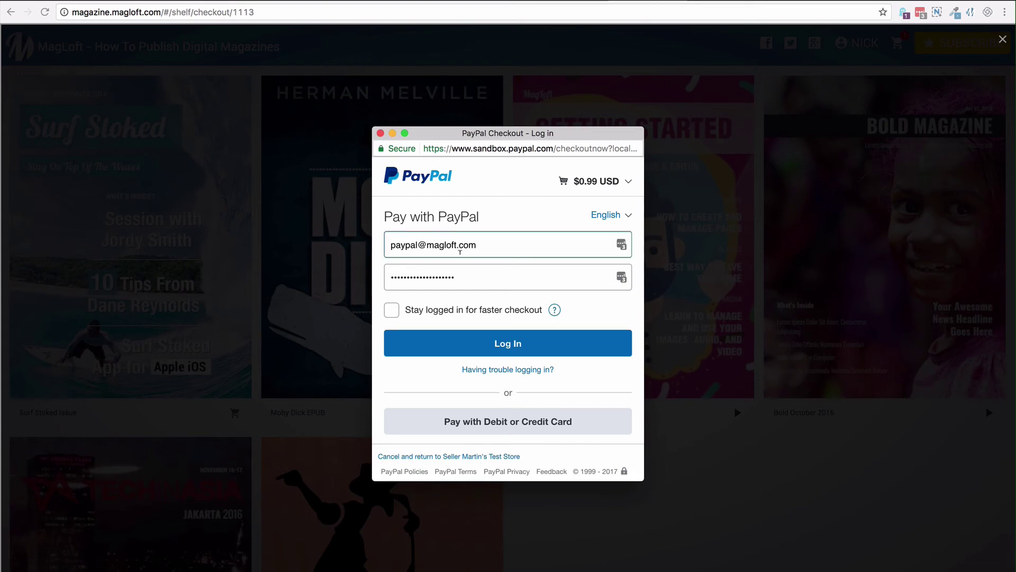
{"action": "type", "text": "-buyer"}
{"action": "key", "text": "Tab"}
{"action": "type", "text": "•"}
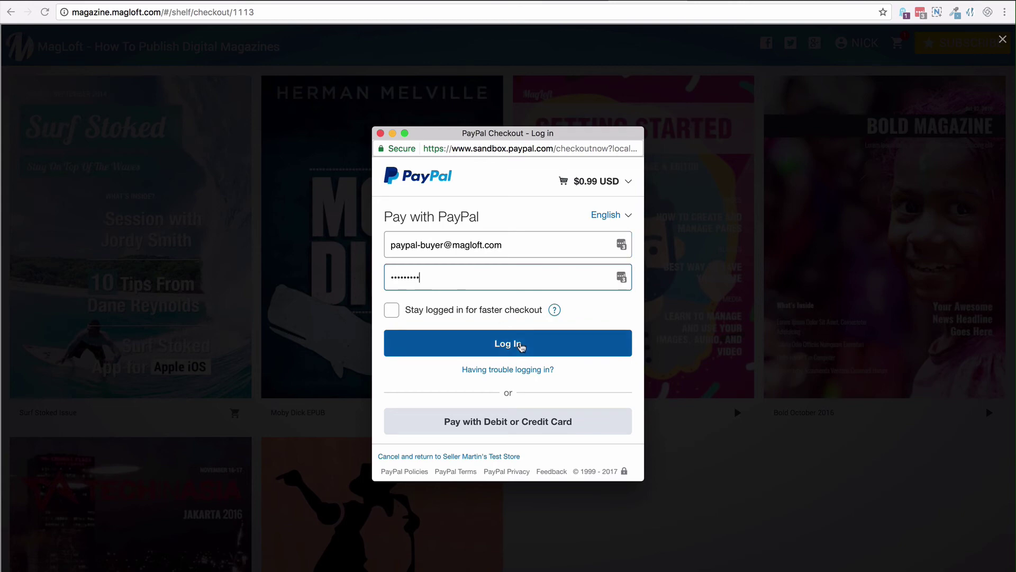
{"action": "left_click", "coordinate": [520, 345]}
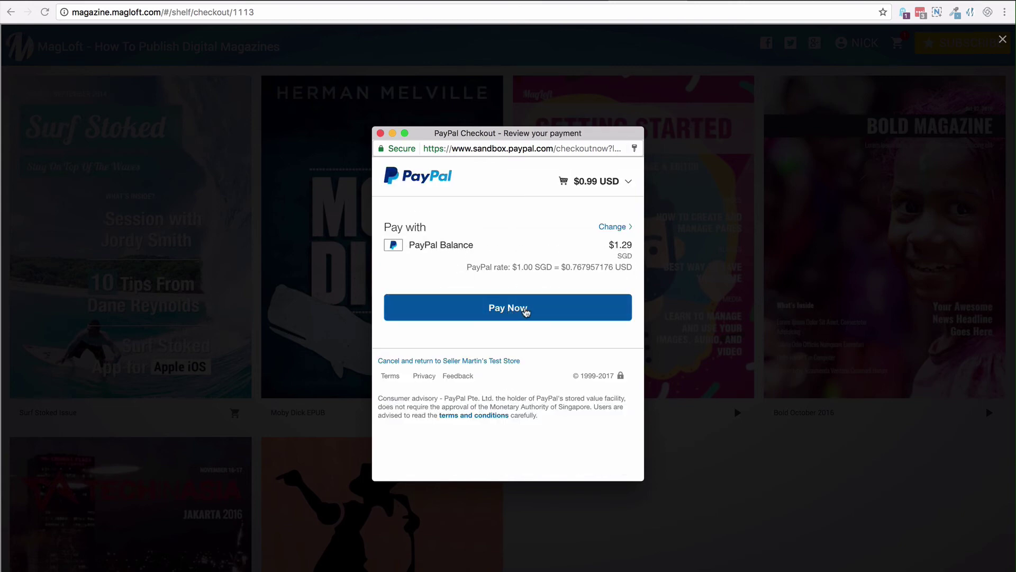
{"action": "left_click", "coordinate": [518, 311]}
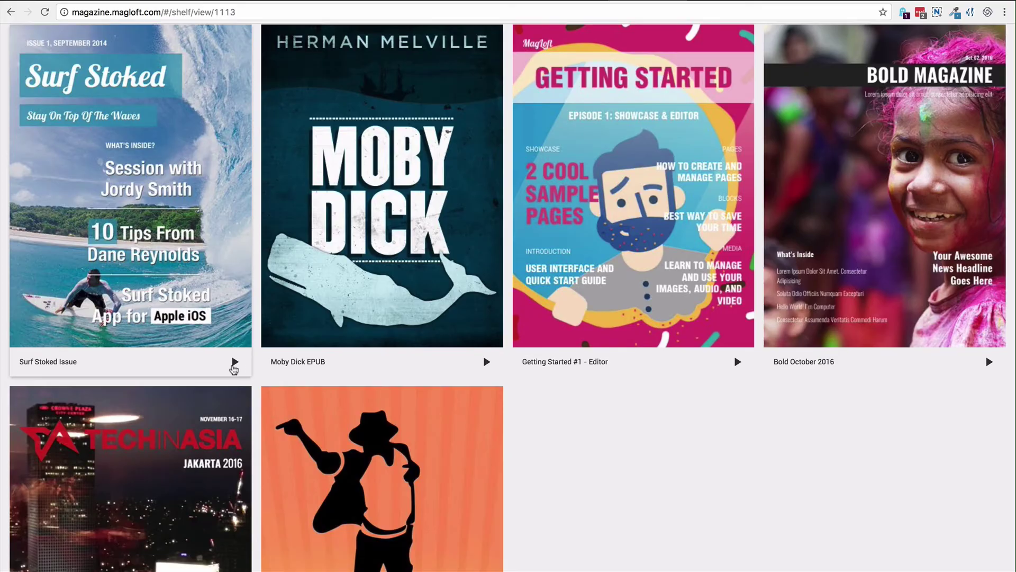
Step: Open the purchased issue, turn a page, then check it under Profile > Purchases
{"action": "left_click", "coordinate": [235, 363]}
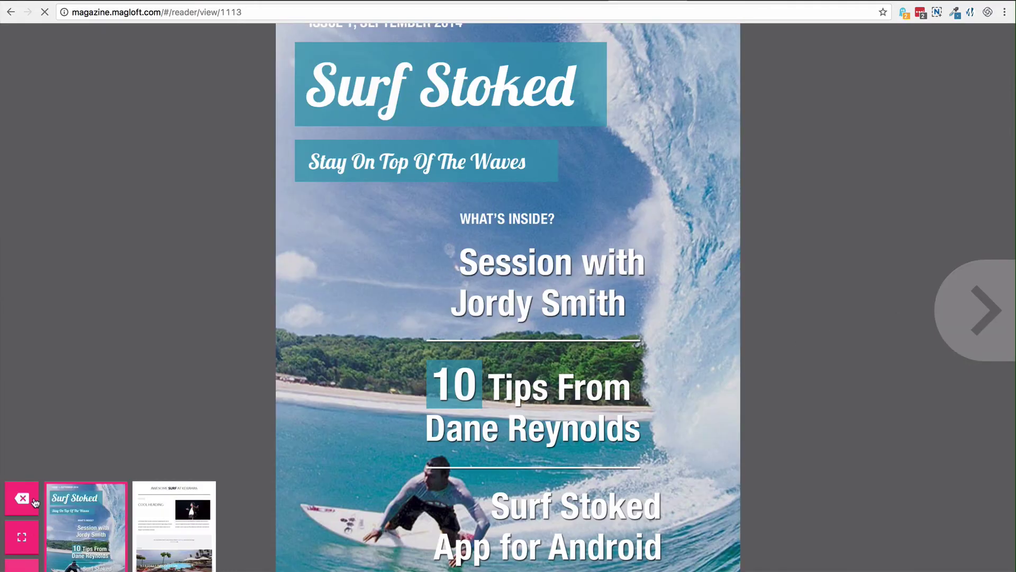
{"action": "left_click", "coordinate": [24, 495]}
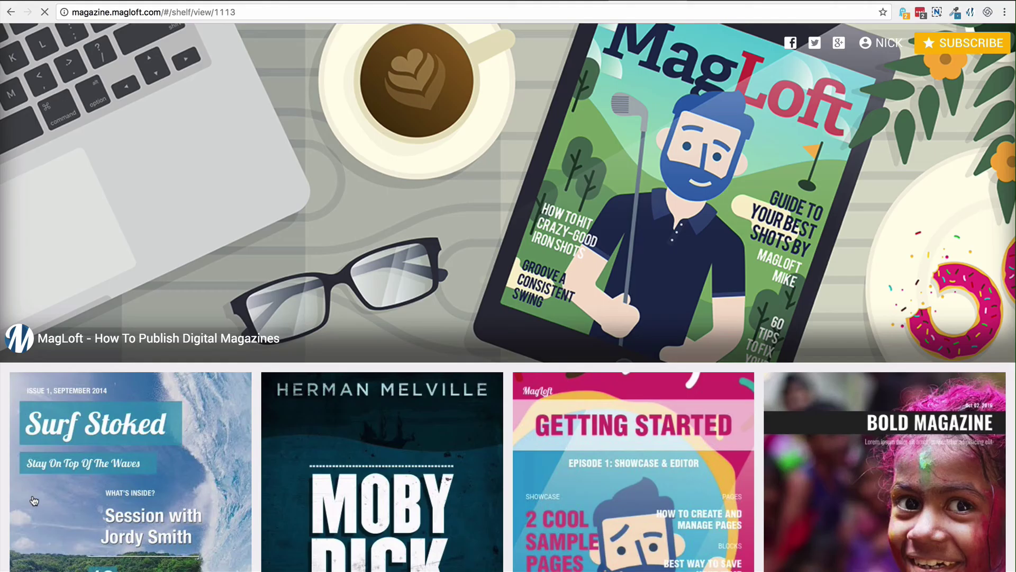
{"action": "left_click", "coordinate": [873, 47]}
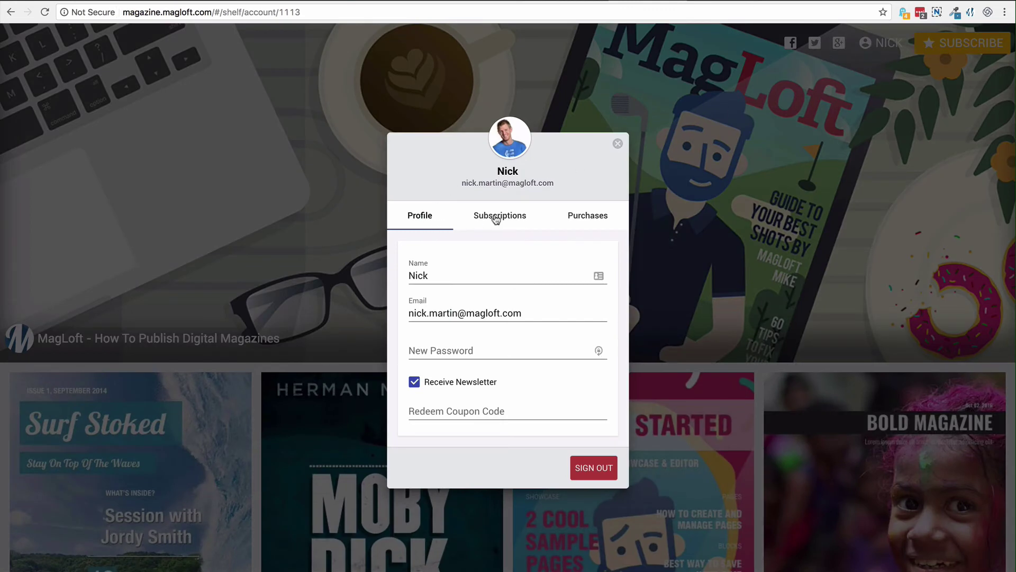
{"action": "left_click", "coordinate": [501, 219]}
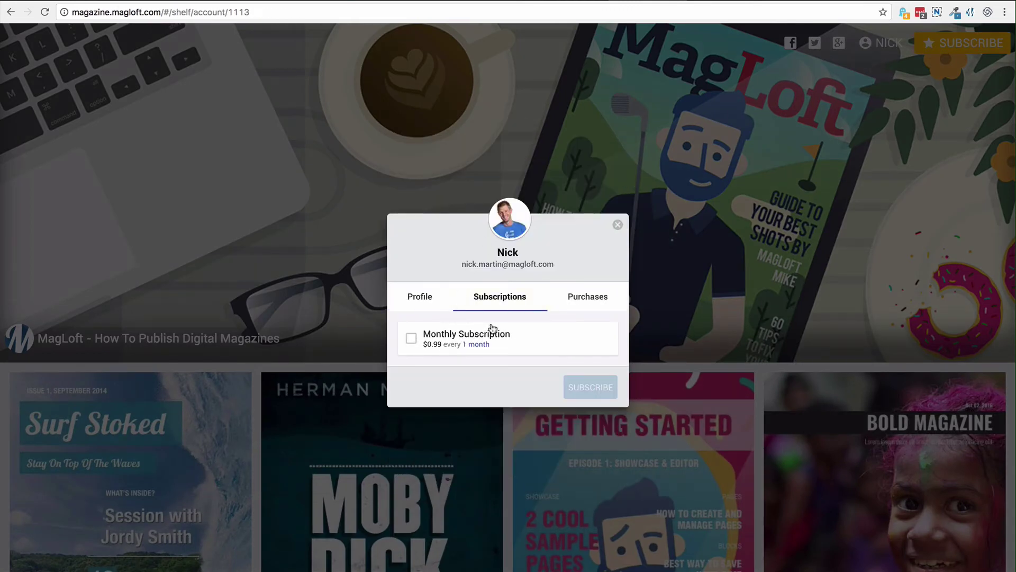
{"action": "left_click", "coordinate": [581, 299]}
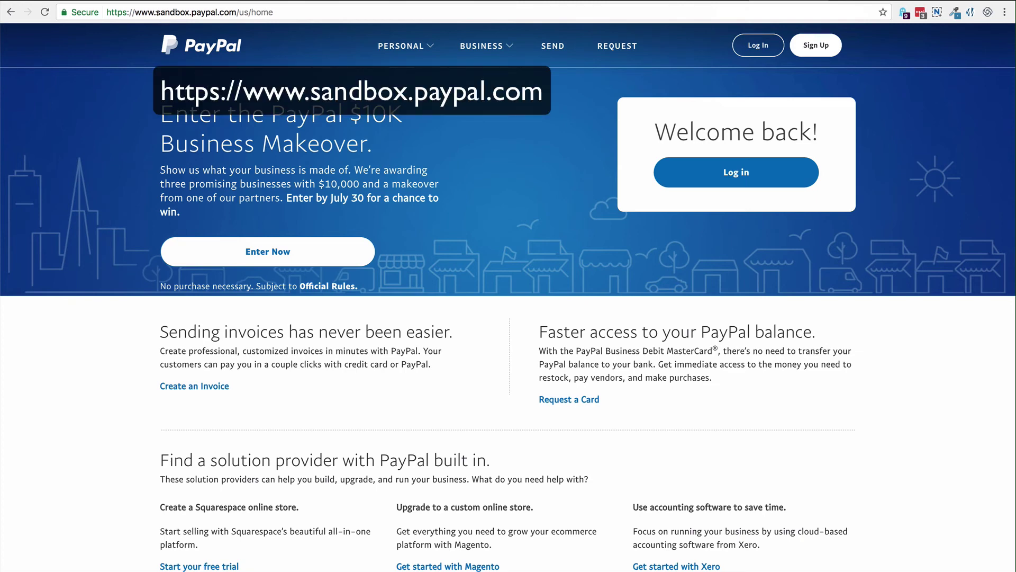
Step: Sign in to the sandbox PayPal site with the sandbox account
{"action": "left_click", "coordinate": [709, 173]}
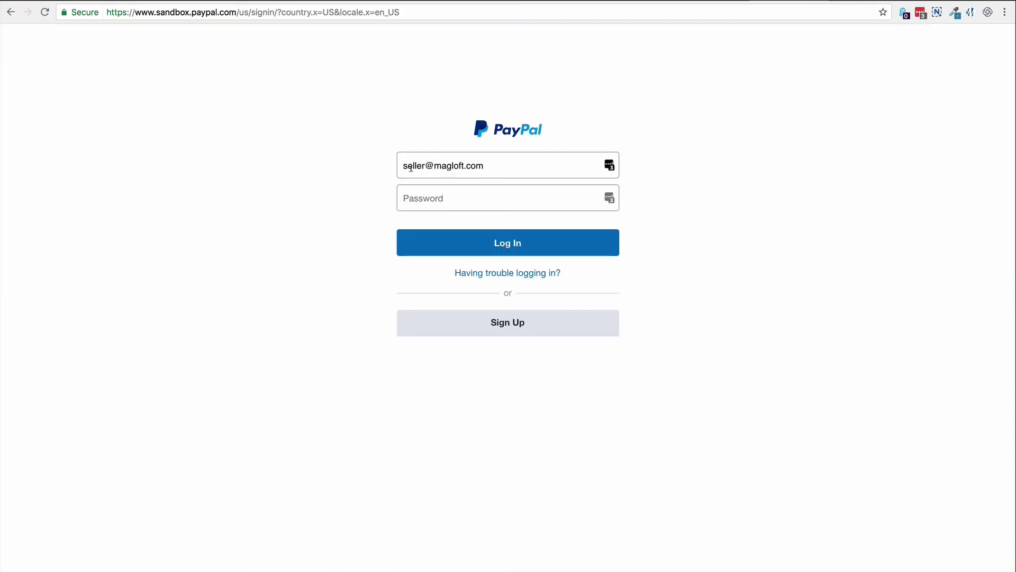
{"action": "left_click", "coordinate": [527, 242]}
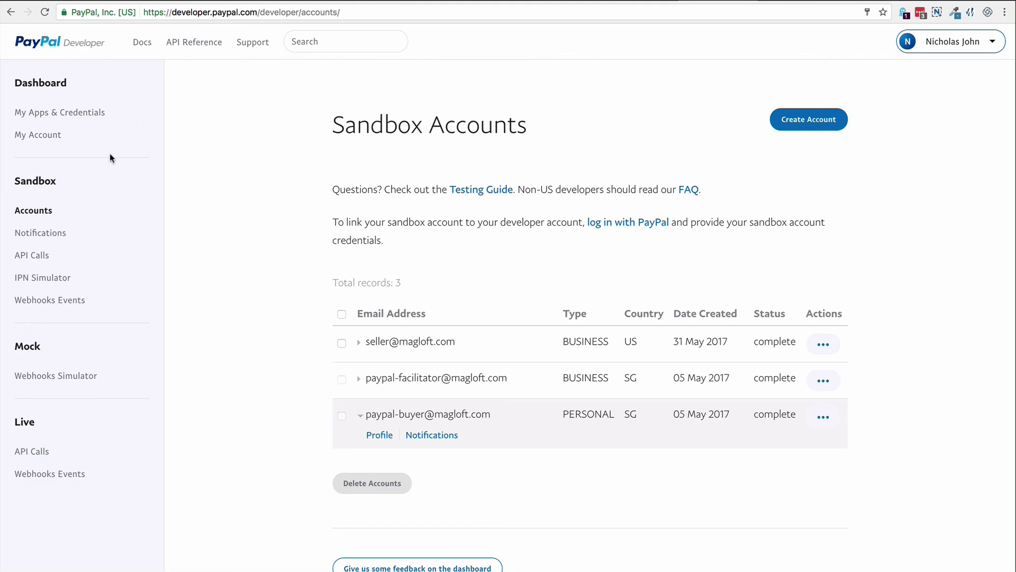
Step: Open the MagLoft Magazine REST app from My Apps & Credentials and review its sandbox credentials
{"action": "left_click", "coordinate": [51, 113]}
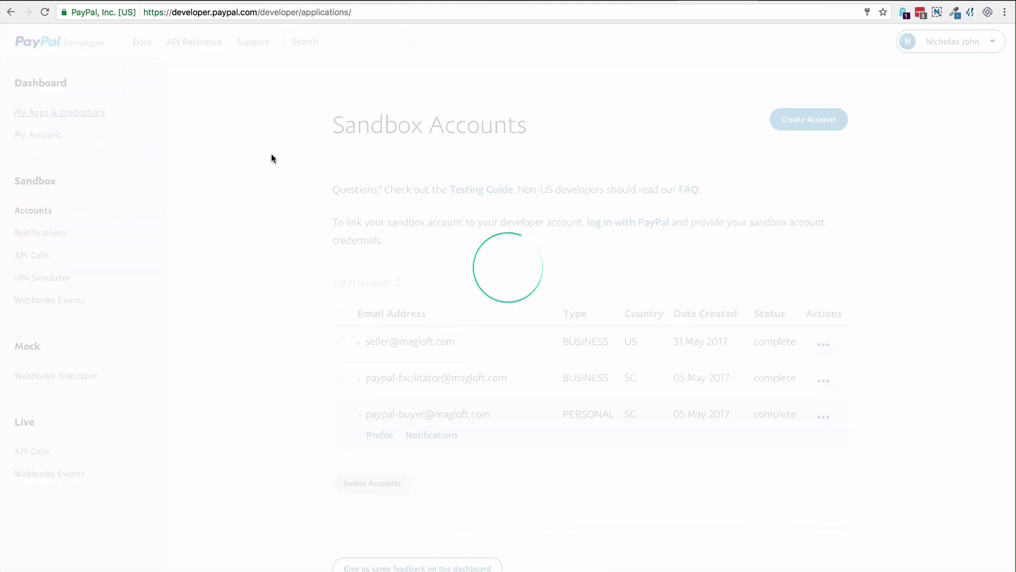
{"action": "scroll", "coordinate": [318, 415], "scroll_direction": "down", "scroll_amount": 2}
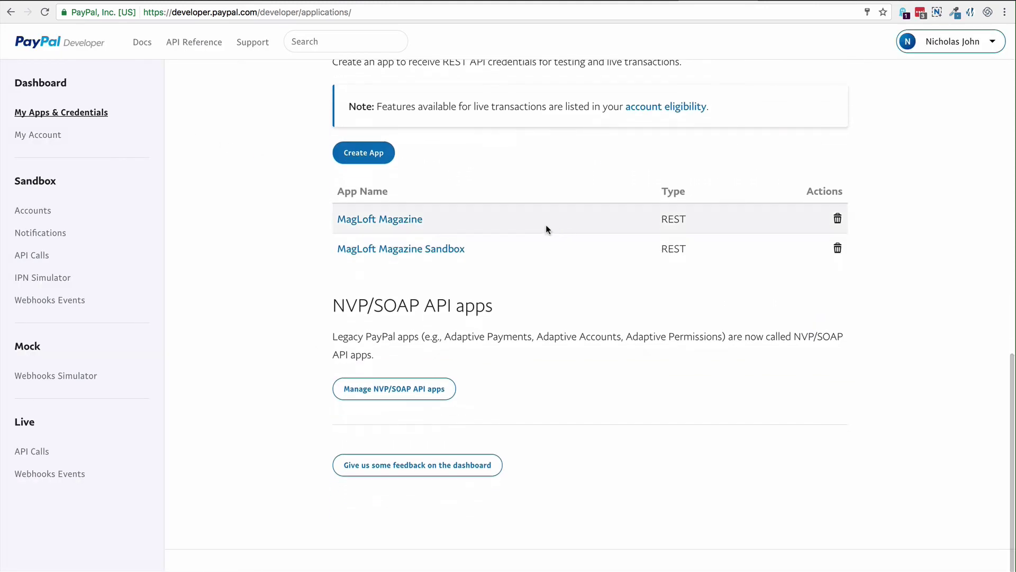
{"action": "left_click", "coordinate": [417, 222]}
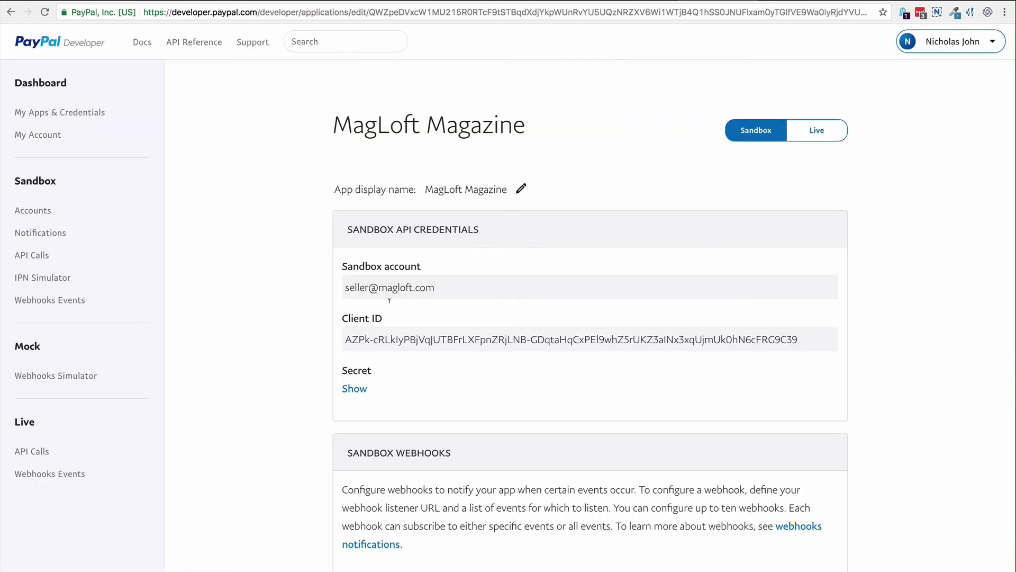
{"action": "scroll", "coordinate": [396, 313], "scroll_direction": "down", "scroll_amount": 3}
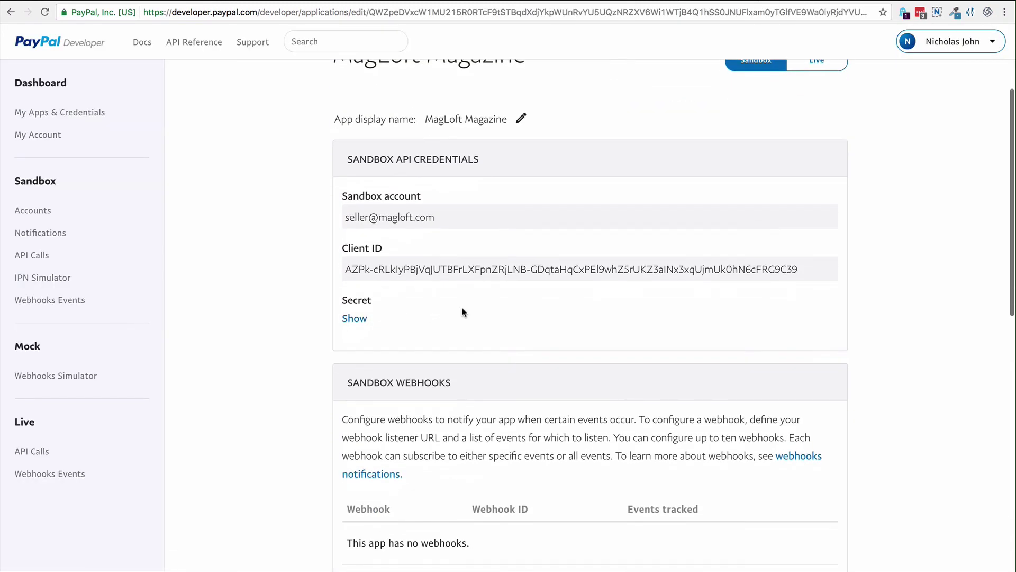
{"action": "scroll", "coordinate": [461, 308], "scroll_direction": "up", "scroll_amount": 2}
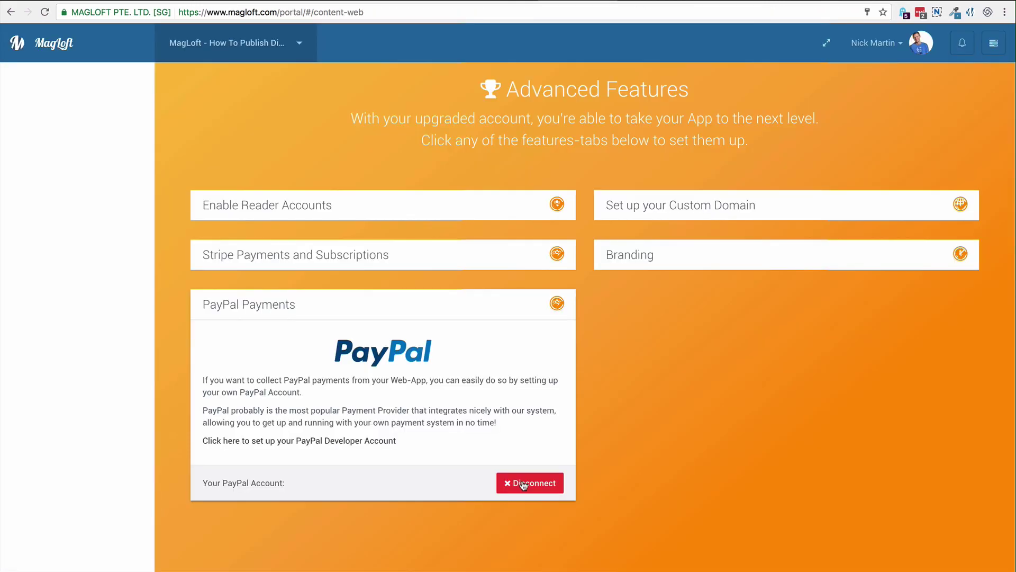
Step: Back in MagLoft's PayPal Payments settings, switch the Environment from Sandbox to Live
{"action": "left_click", "coordinate": [522, 482]}
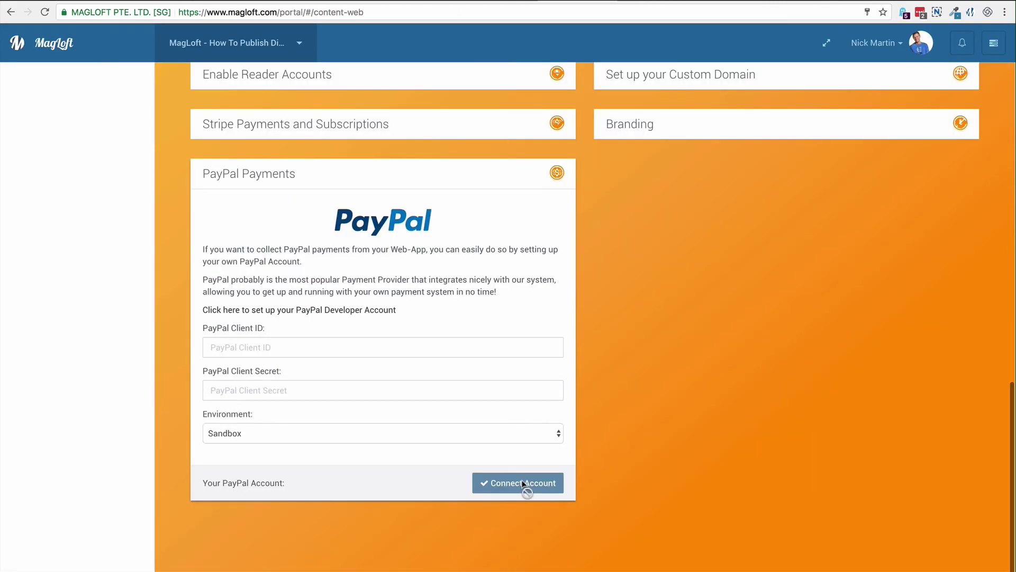
{"action": "left_click", "coordinate": [307, 436]}
{"action": "left_click", "coordinate": [291, 445]}
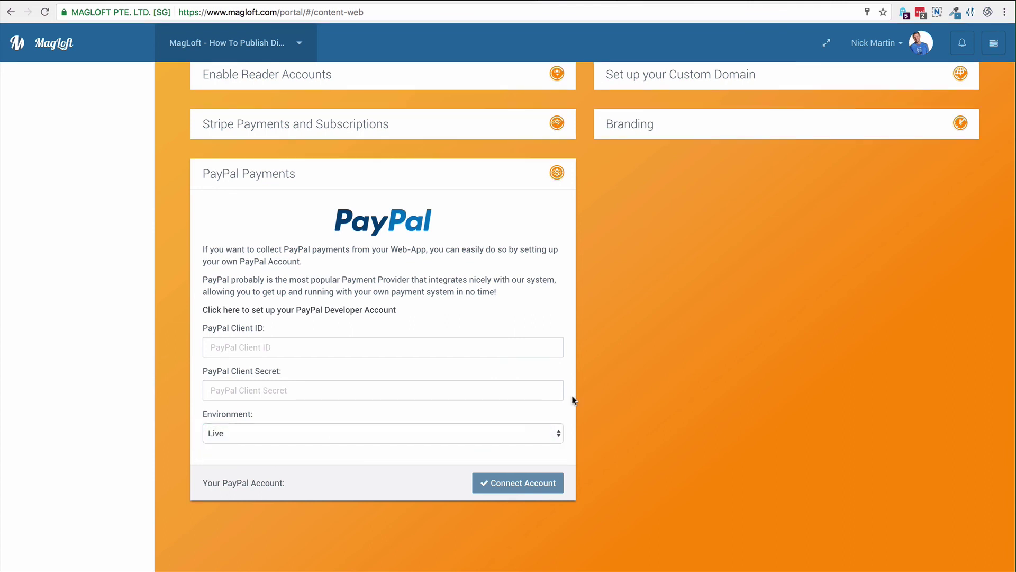